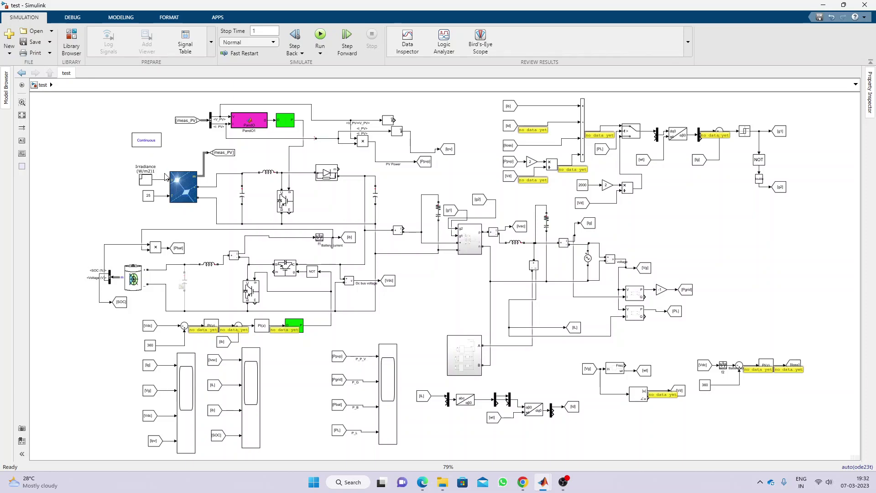
# Plot the PV array's I-V and P-V characteristics, mark the maximum power point, and confirm
pyautogui.doubleClick(181, 194)
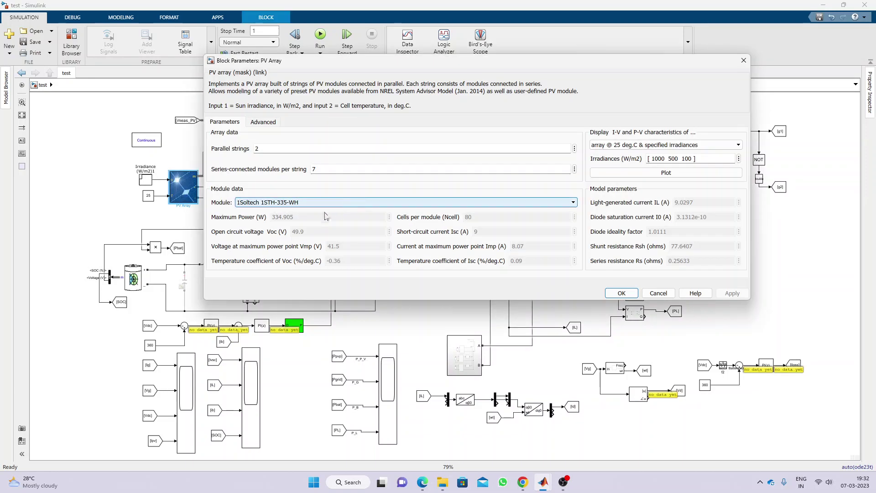
pyautogui.click(614, 175)
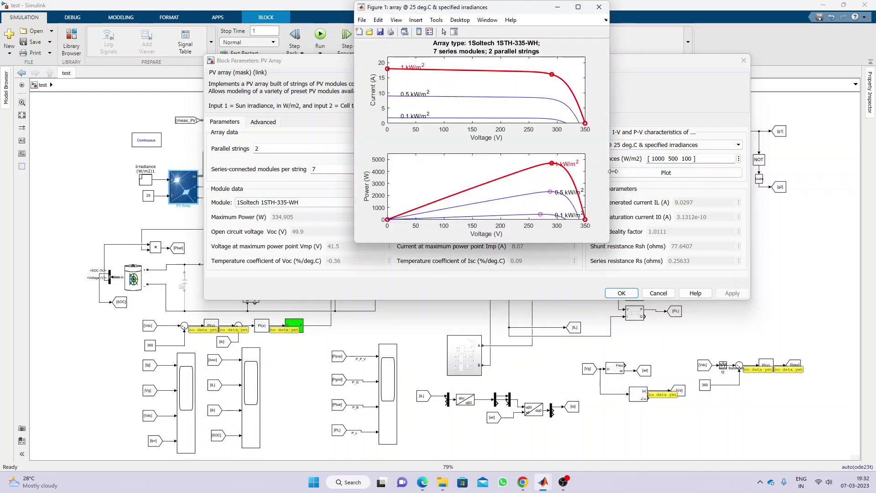
pyautogui.moveTo(554, 163)
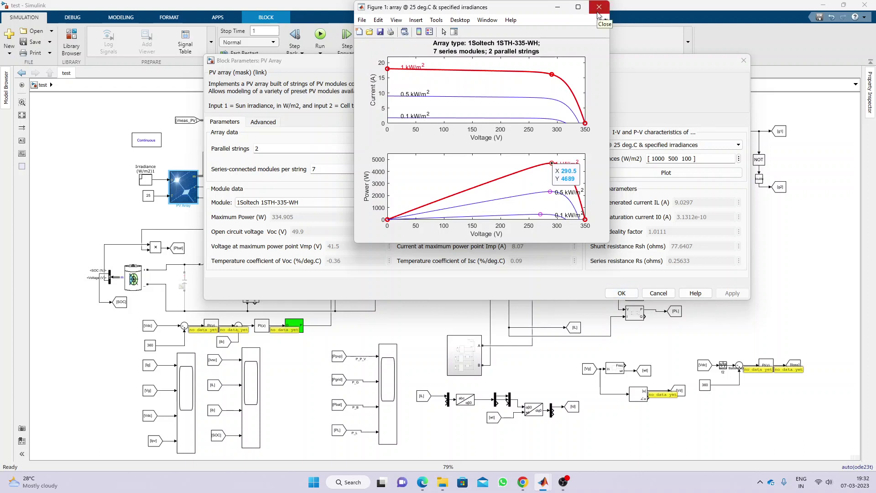
pyautogui.click(552, 76)
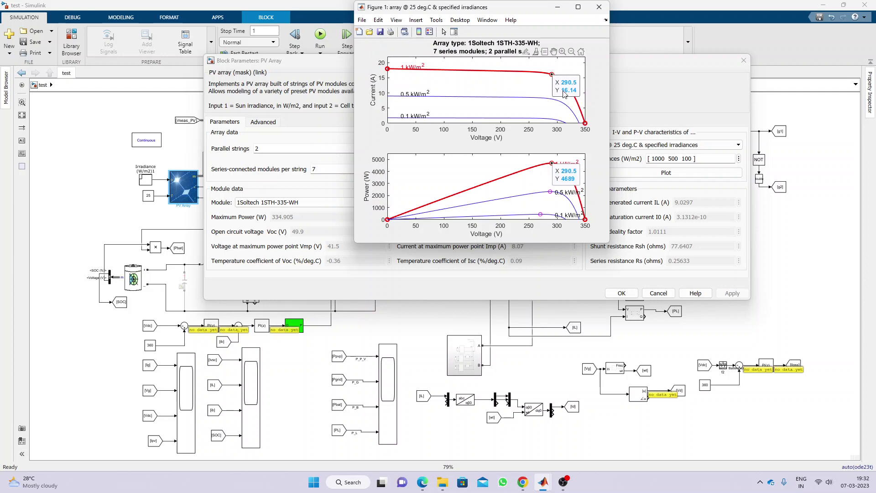
pyautogui.click(599, 7)
pyautogui.click(622, 293)
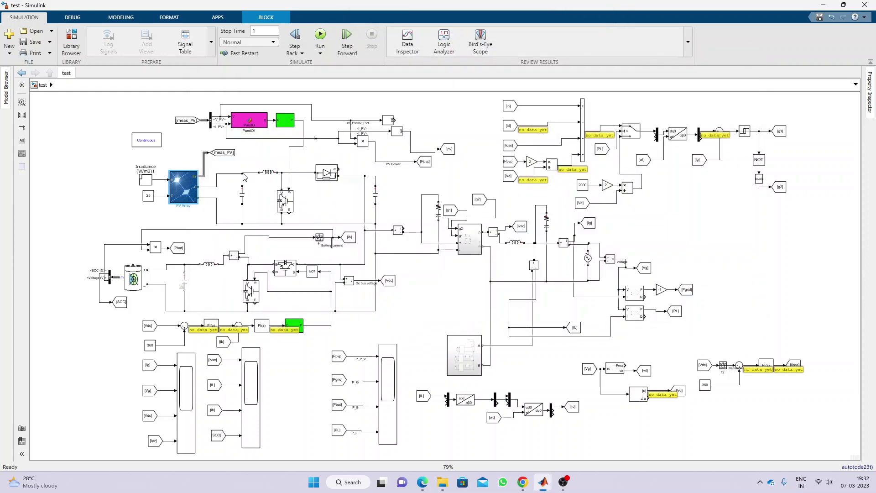
# Inspect the boost converter's inductor, switch and diode, and review the PandO MPPT code
pyautogui.moveTo(245, 161); pyautogui.dragTo(333, 226)
pyautogui.click(274, 146)
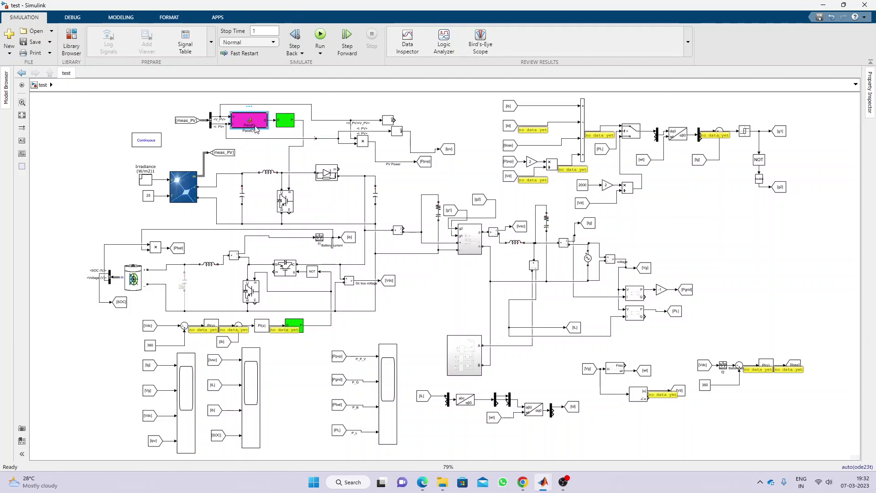
pyautogui.doubleClick(256, 130)
pyautogui.scroll(-5, 309, 165)
pyautogui.scroll(5, 310, 165)
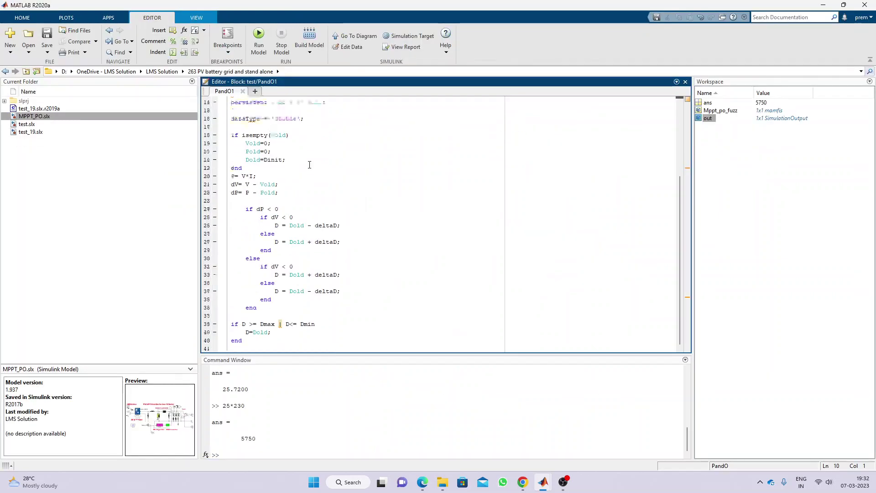
pyautogui.click(243, 91)
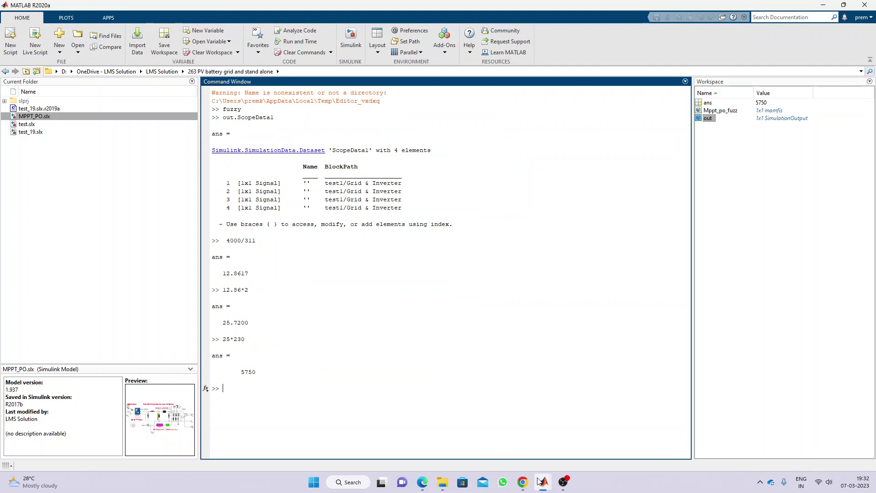
pyautogui.moveTo(538, 482)
pyautogui.click(492, 437)
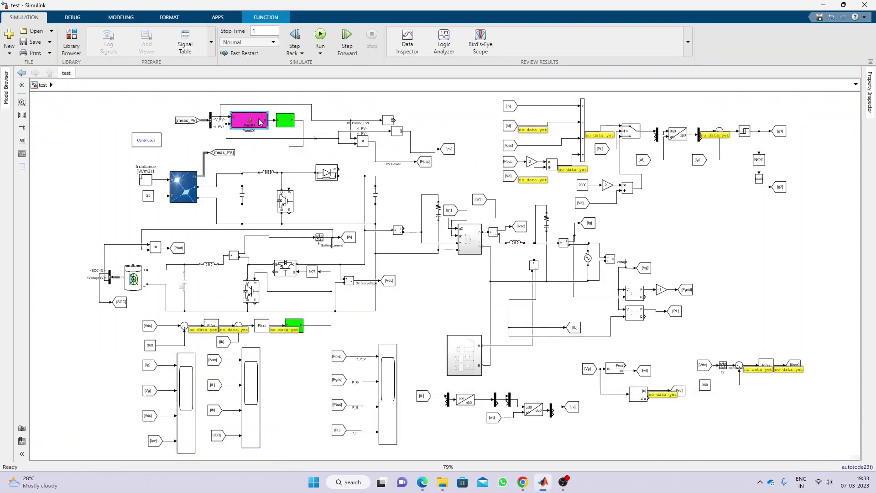
# Confirm the PWM Generator parameters unchanged and select the boost converter's IGBT switch
pyautogui.doubleClick(285, 120)
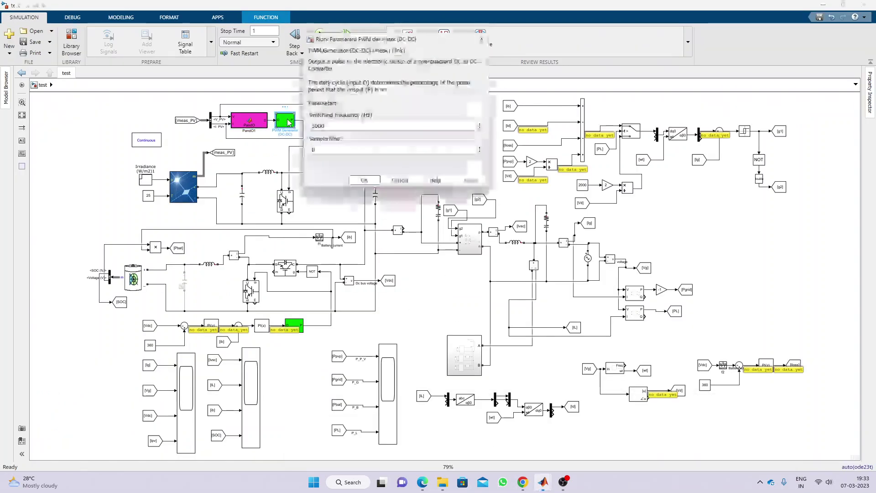
pyautogui.click(365, 184)
pyautogui.click(282, 211)
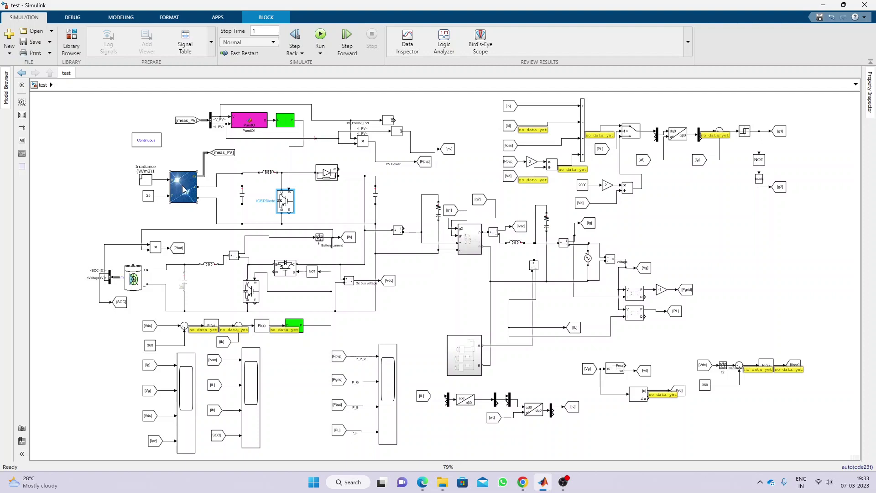
# Shift the [Ipv] Goto tag up-left, then select the [Pvvp] tag and DC-link capacitor branch
pyautogui.moveTo(449, 149); pyautogui.dragTo(434, 135)
pyautogui.click(431, 165)
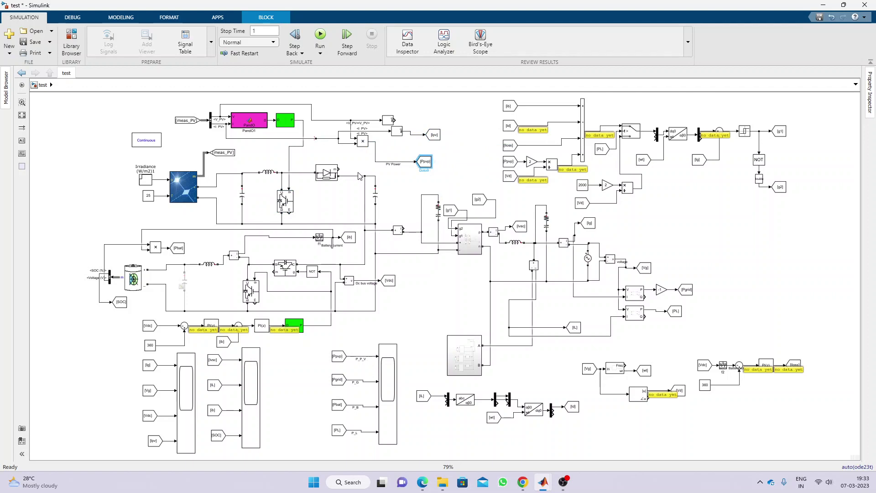
pyautogui.moveTo(362, 177); pyautogui.dragTo(392, 266)
pyautogui.click(427, 290)
pyautogui.click(136, 282)
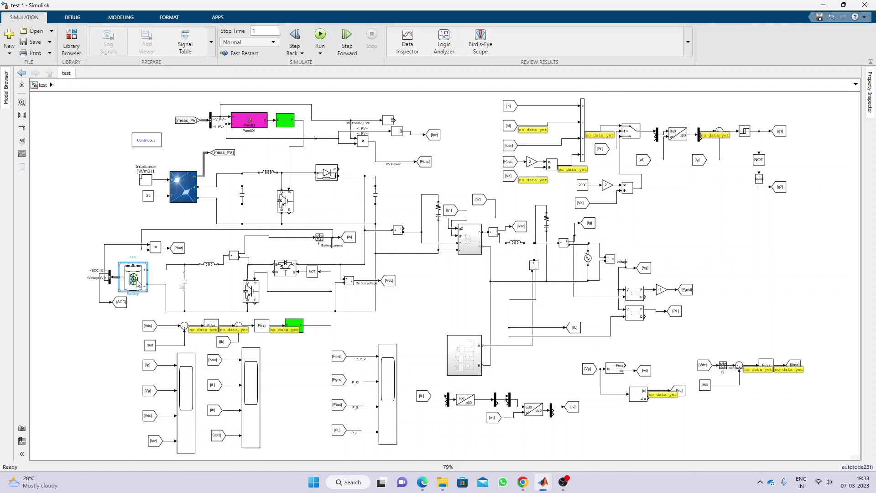
pyautogui.doubleClick(136, 282)
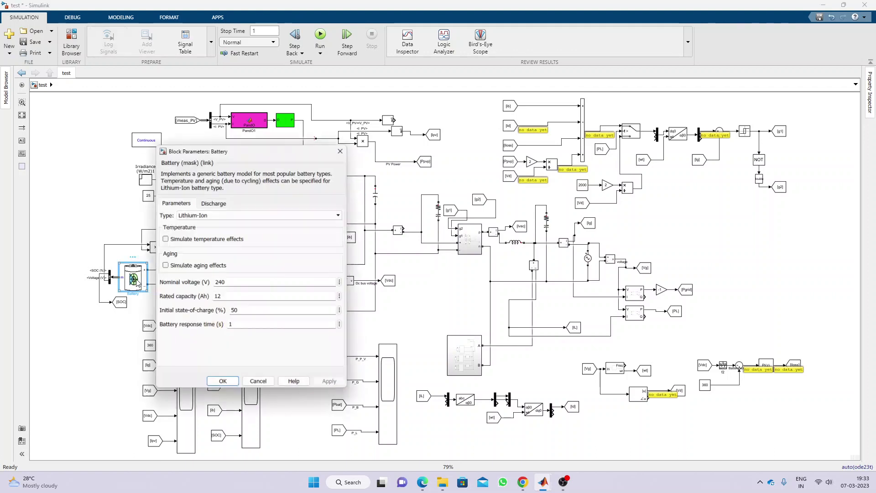
pyautogui.doubleClick(265, 284)
pyautogui.doubleClick(218, 298)
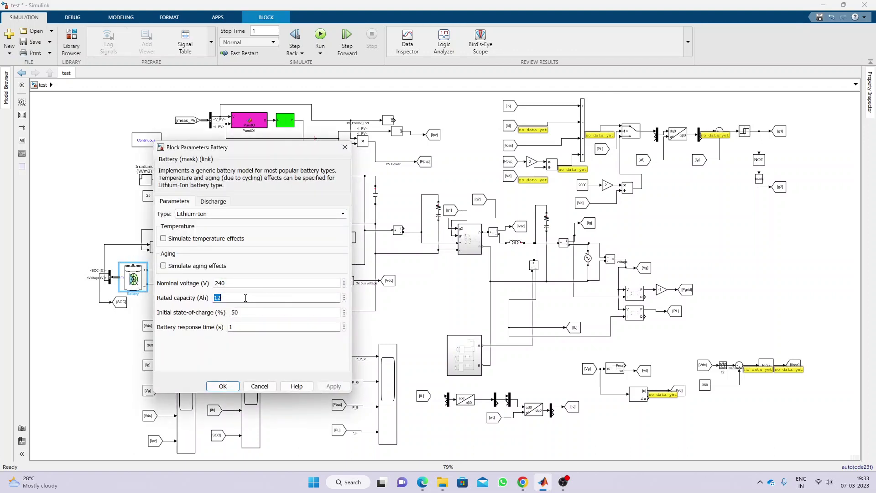
pyautogui.doubleClick(257, 312)
pyautogui.click(223, 386)
pyautogui.moveTo(206, 249); pyautogui.dragTo(324, 315)
pyautogui.click(294, 326)
pyautogui.click(388, 280)
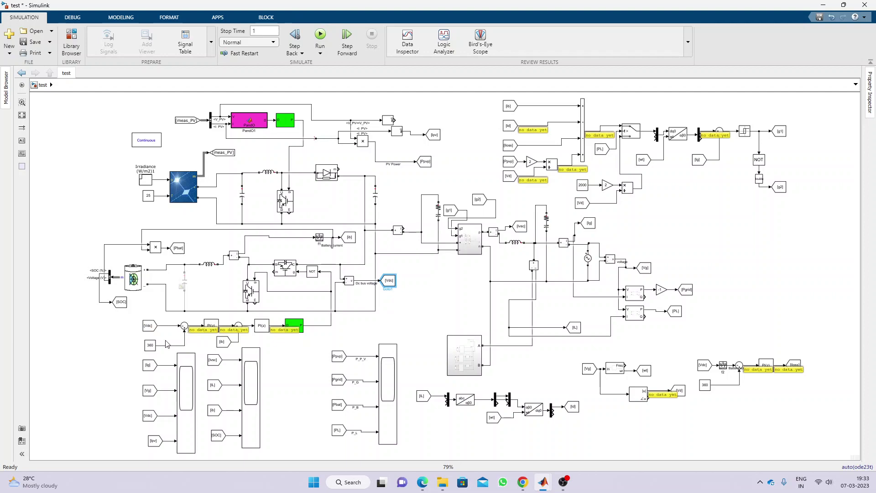
pyautogui.click(150, 345)
pyautogui.scroll(1, 148, 357)
pyautogui.scroll(4, 148, 358)
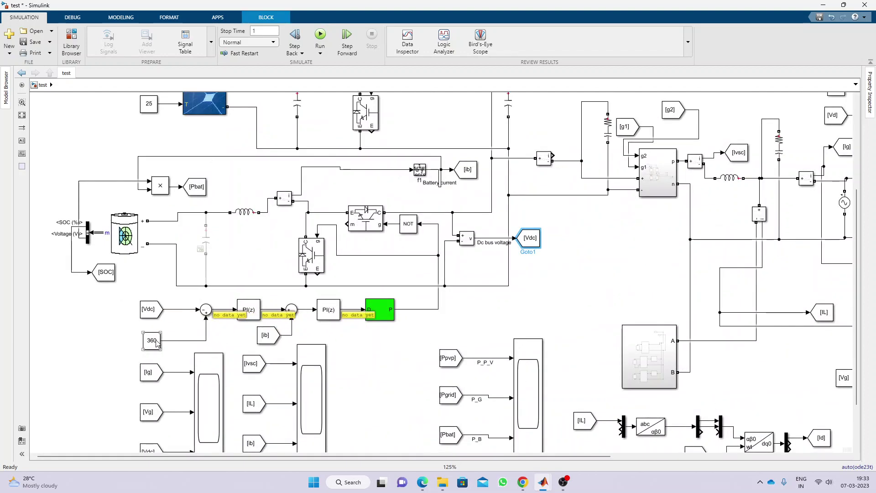
pyautogui.click(254, 312)
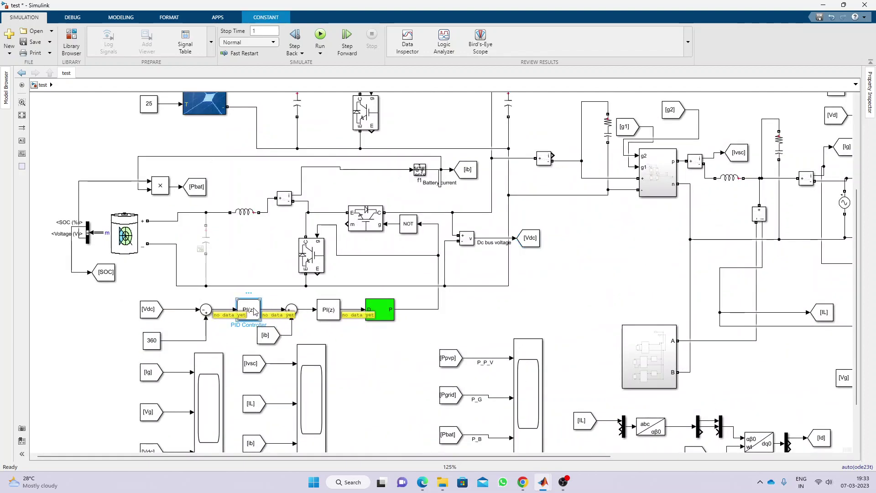
pyautogui.doubleClick(255, 312)
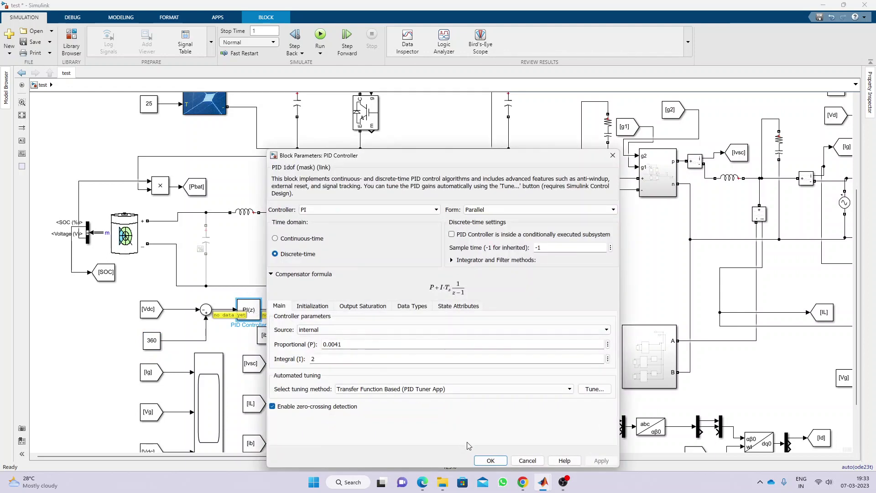
pyautogui.click(491, 461)
pyautogui.click(331, 314)
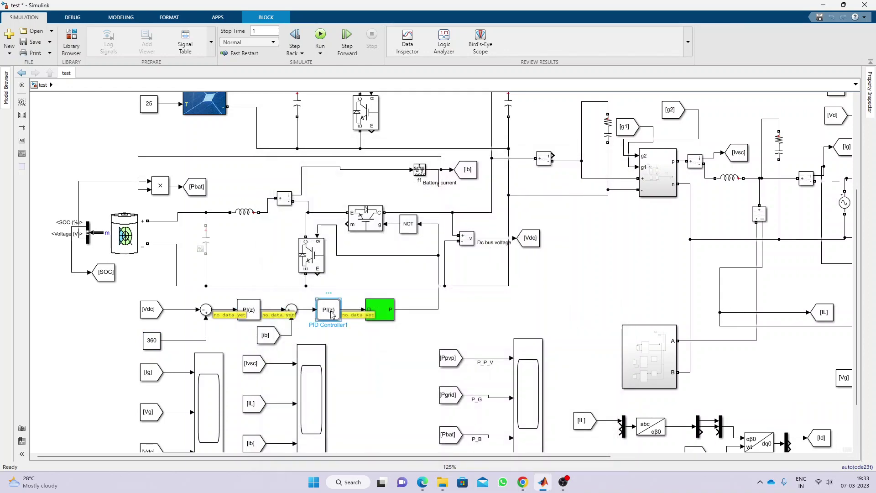
pyautogui.doubleClick(331, 313)
pyautogui.click(570, 463)
pyautogui.click(265, 312)
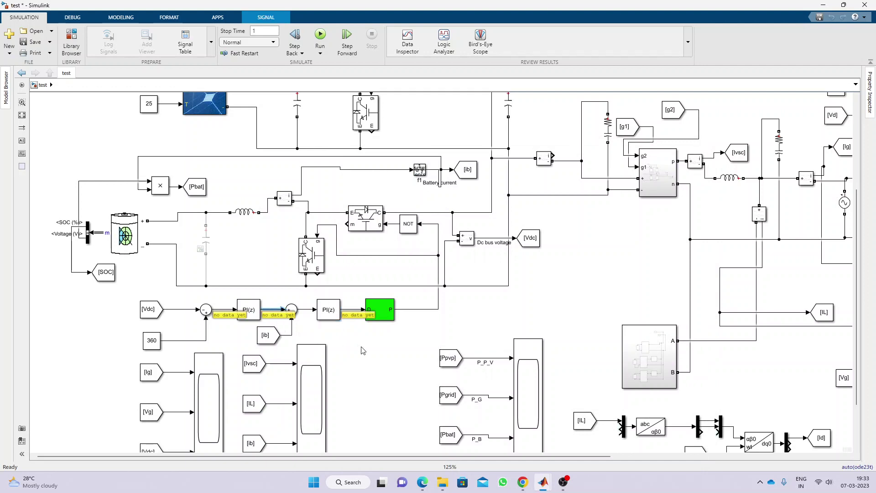
pyautogui.click(275, 337)
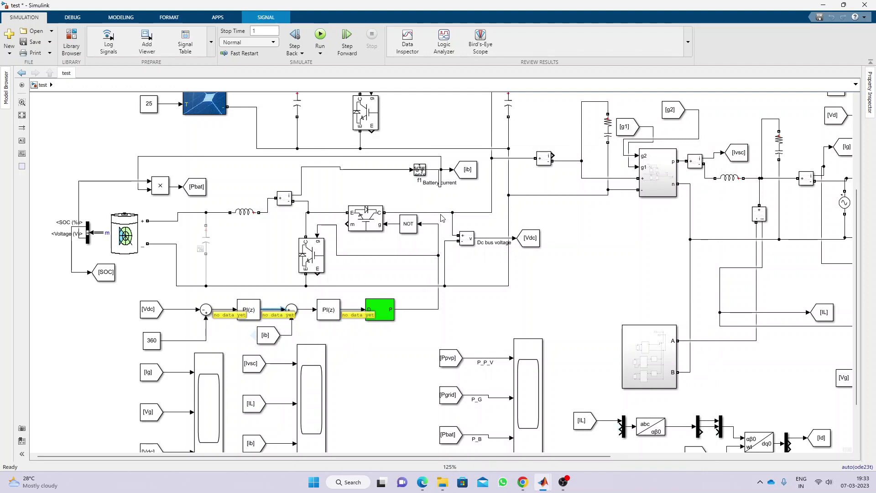
pyautogui.click(299, 329)
pyautogui.click(326, 312)
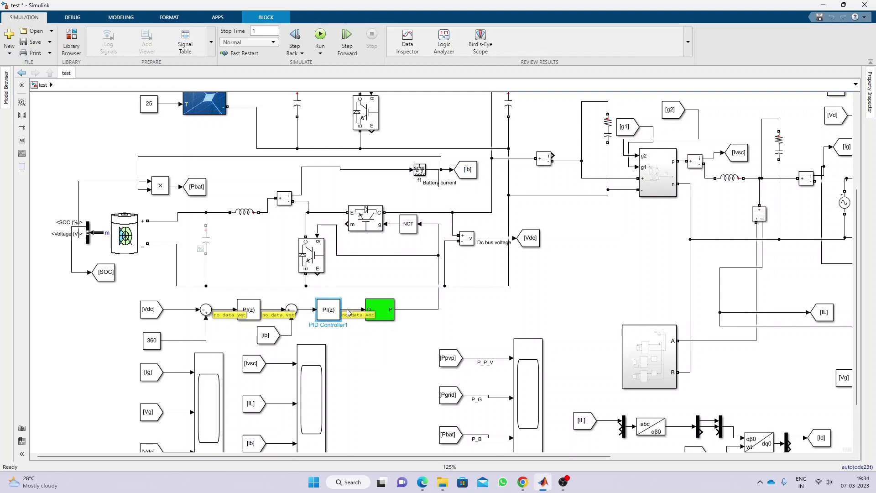
pyautogui.click(376, 314)
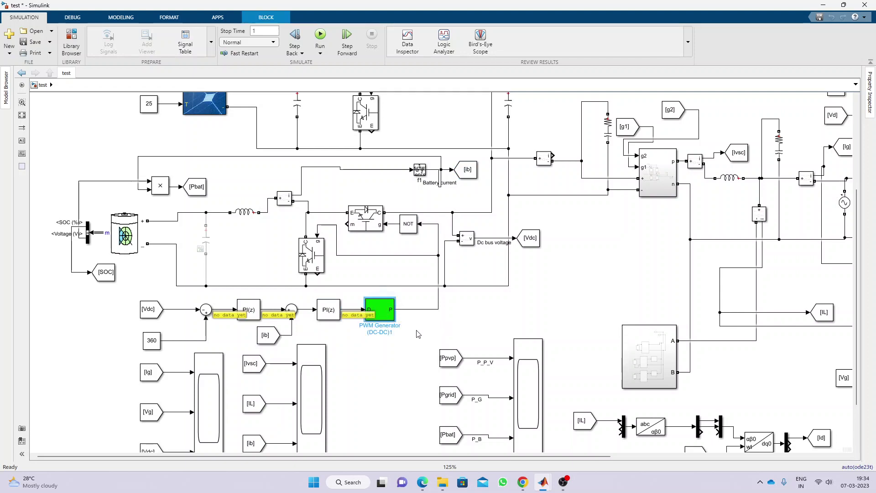
pyautogui.click(367, 242)
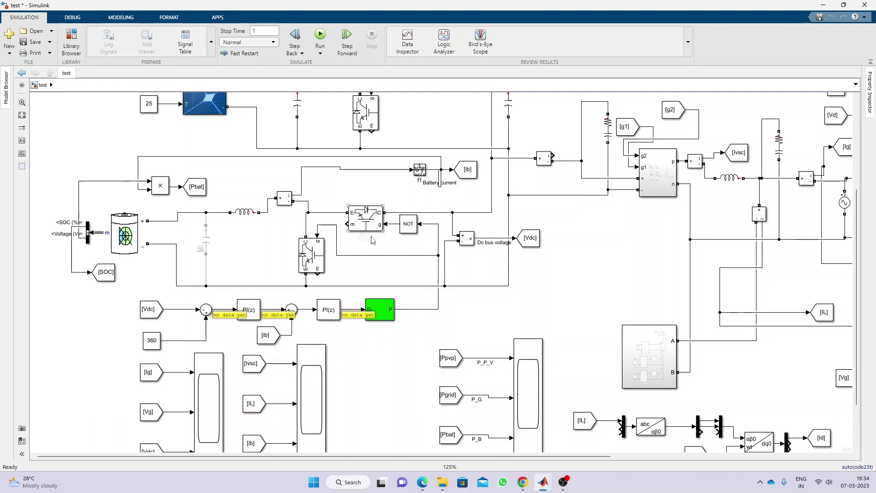
pyautogui.click(21, 116)
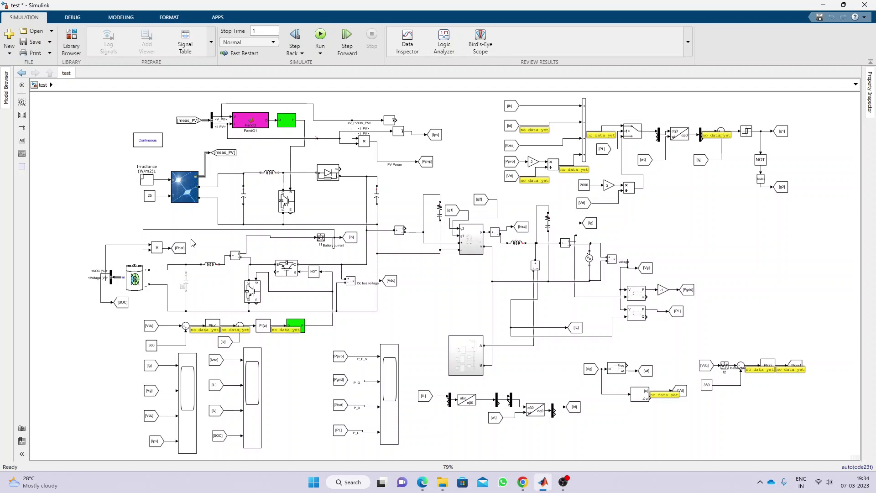
pyautogui.click(441, 209)
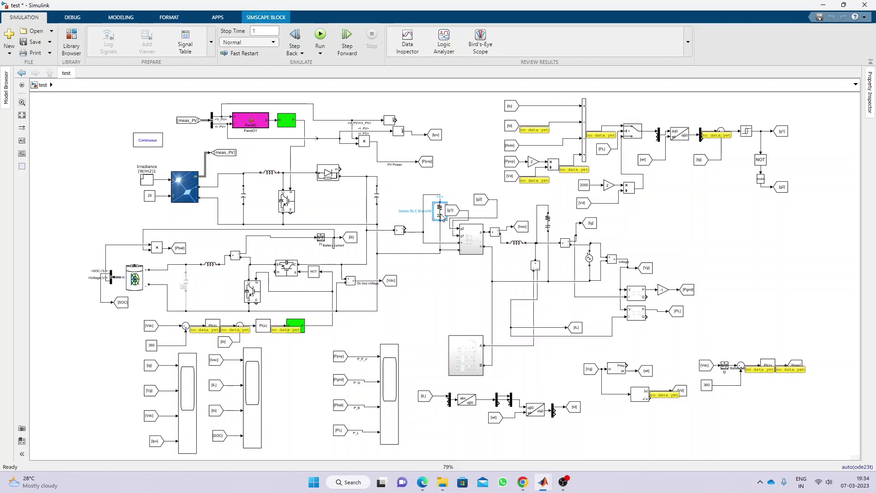
pyautogui.doubleClick(471, 249)
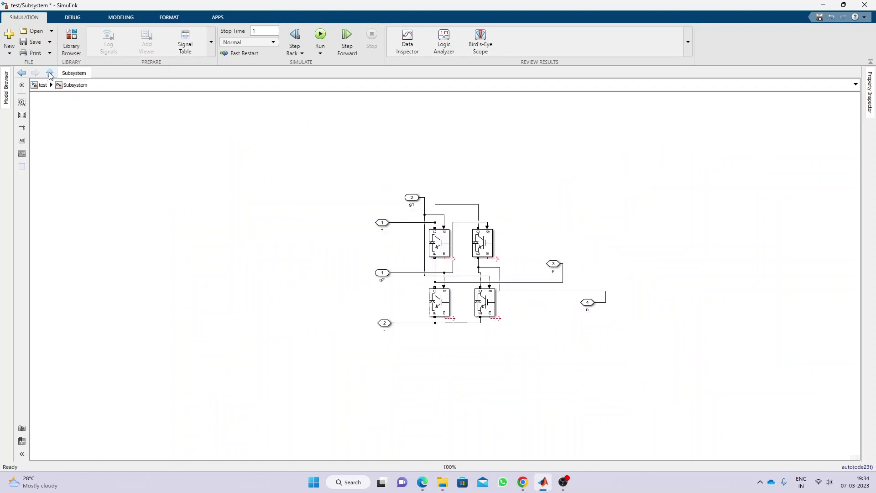
pyautogui.click(50, 74)
pyautogui.click(521, 248)
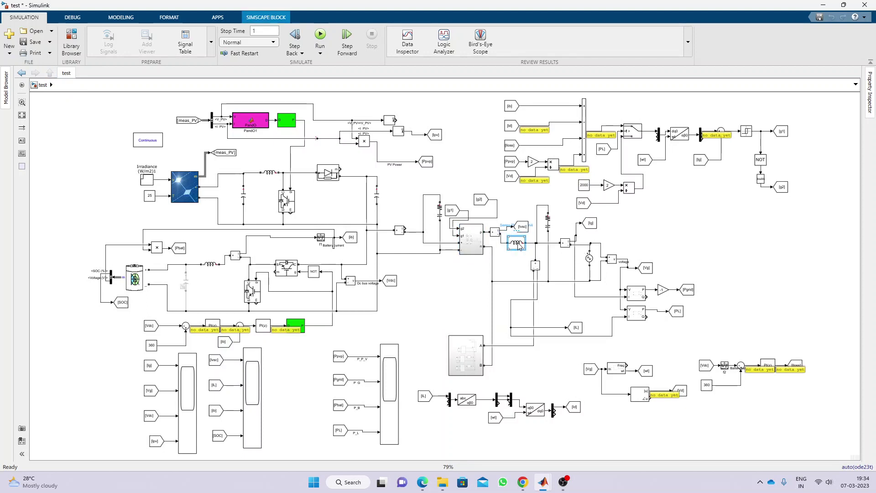
pyautogui.click(550, 227)
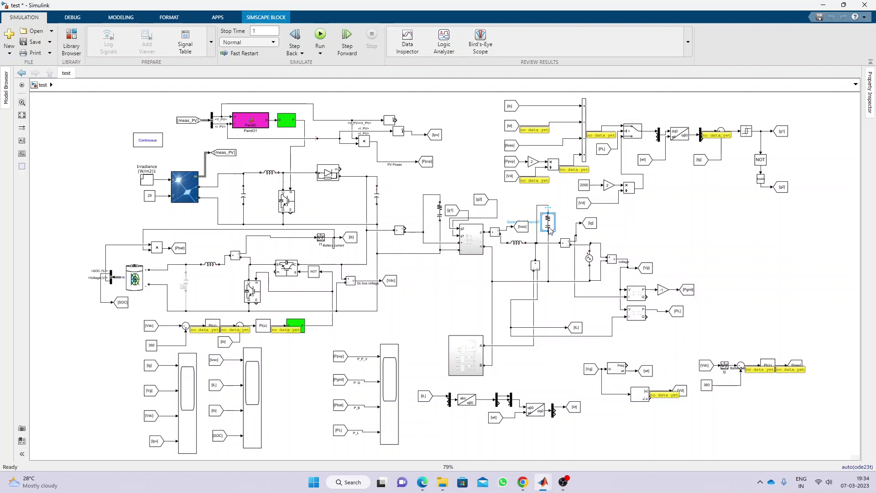
pyautogui.doubleClick(590, 260)
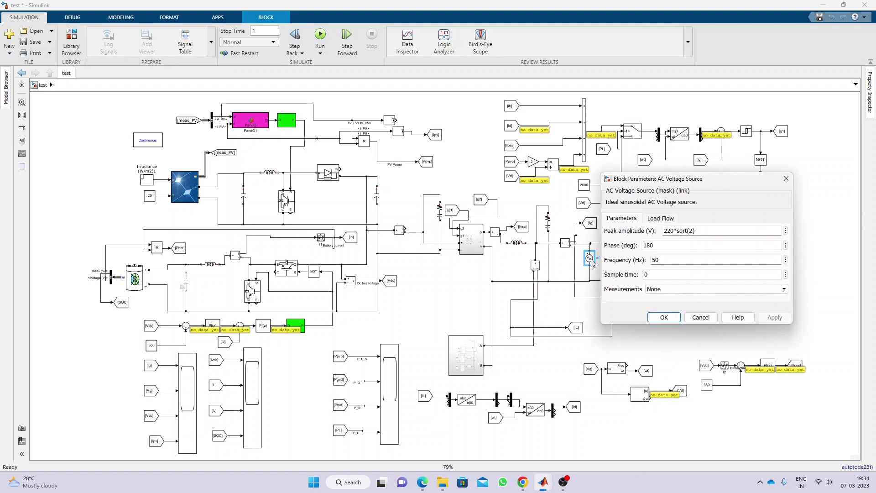
pyautogui.click(710, 231)
pyautogui.click(664, 317)
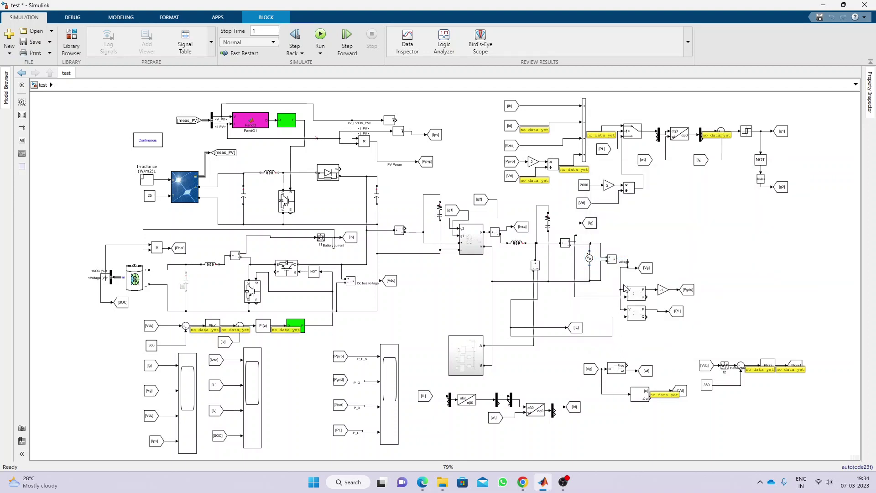
pyautogui.click(648, 273)
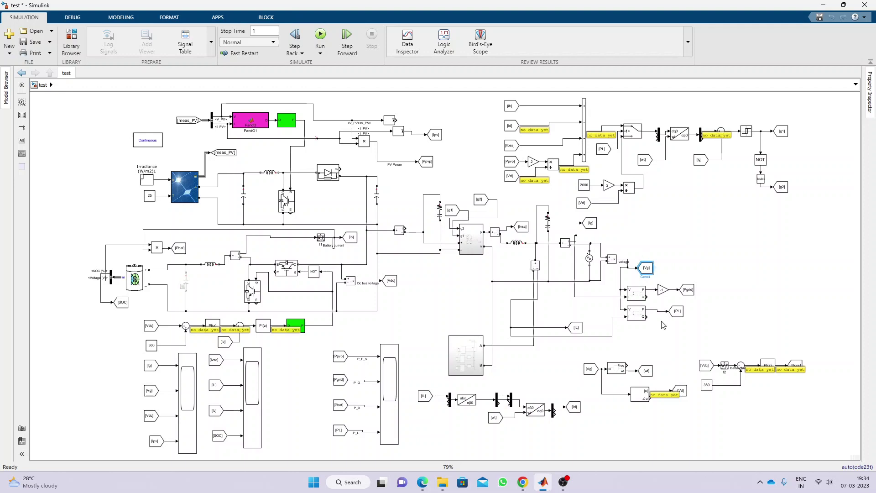
pyautogui.scroll(1, 632, 377)
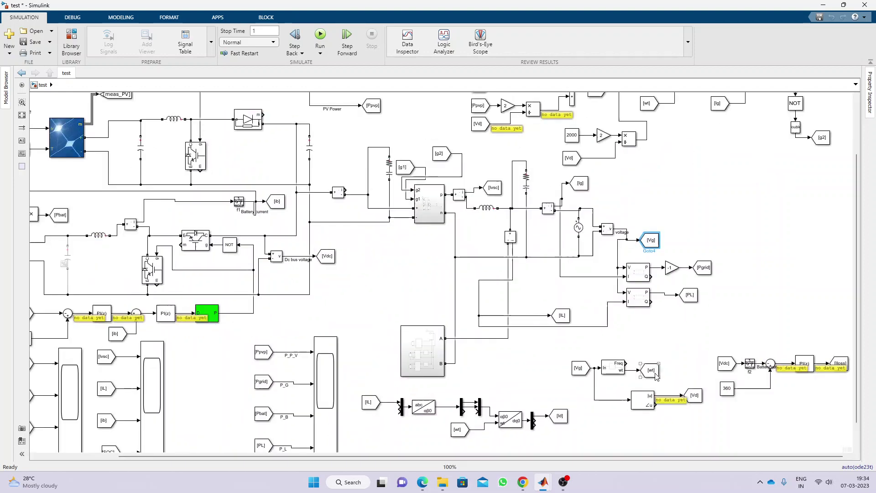
pyautogui.scroll(-1, 657, 377)
pyautogui.click(657, 373)
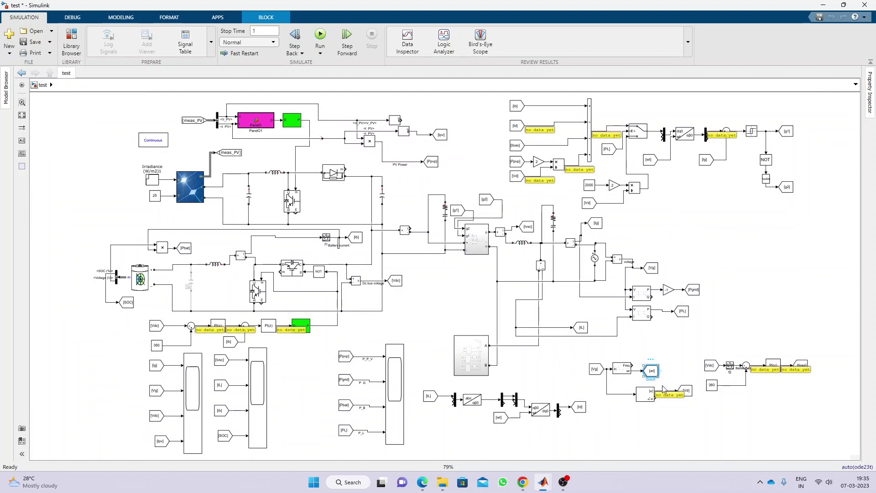
pyautogui.click(690, 395)
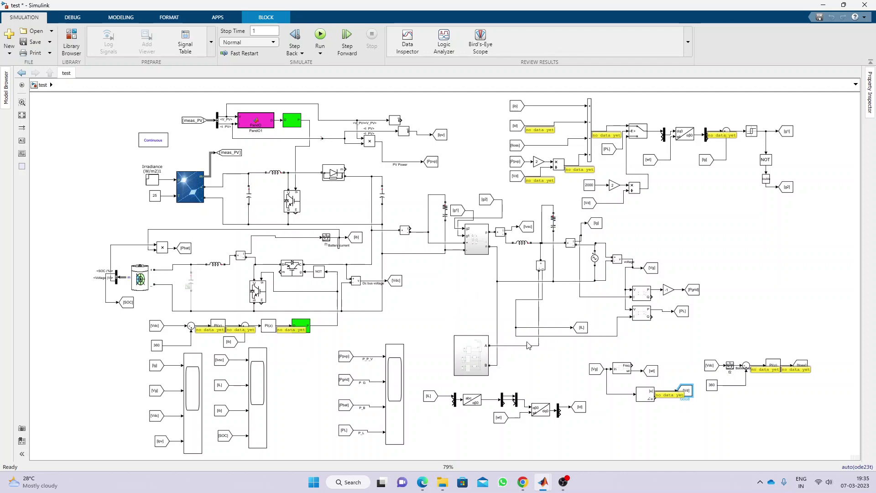
pyautogui.click(541, 252)
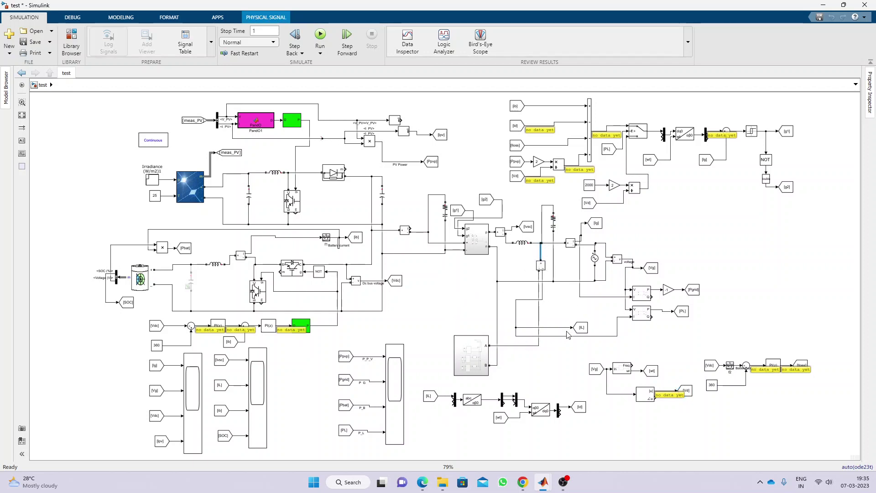
pyautogui.click(582, 329)
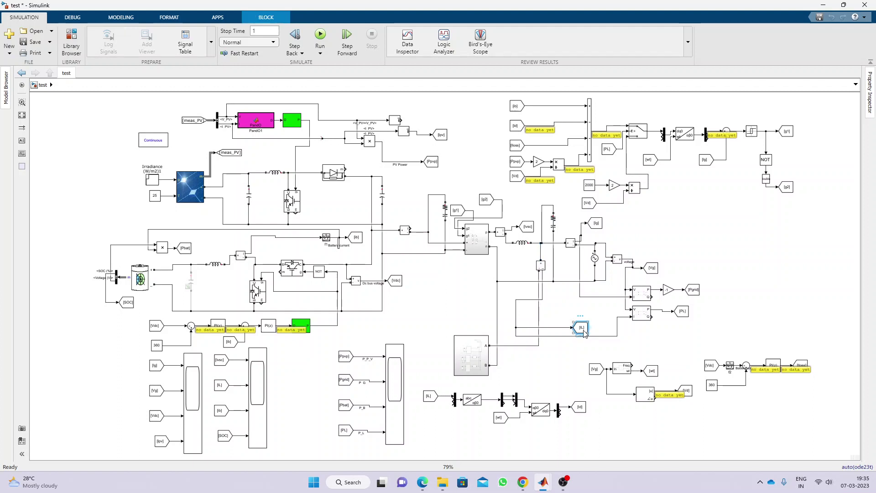
pyautogui.click(545, 294)
pyautogui.click(580, 330)
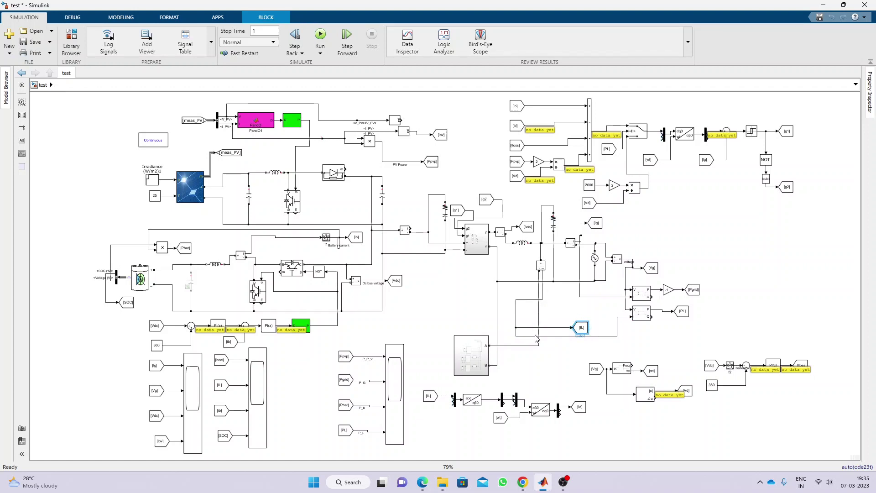
pyautogui.doubleClick(476, 353)
pyautogui.click(427, 237)
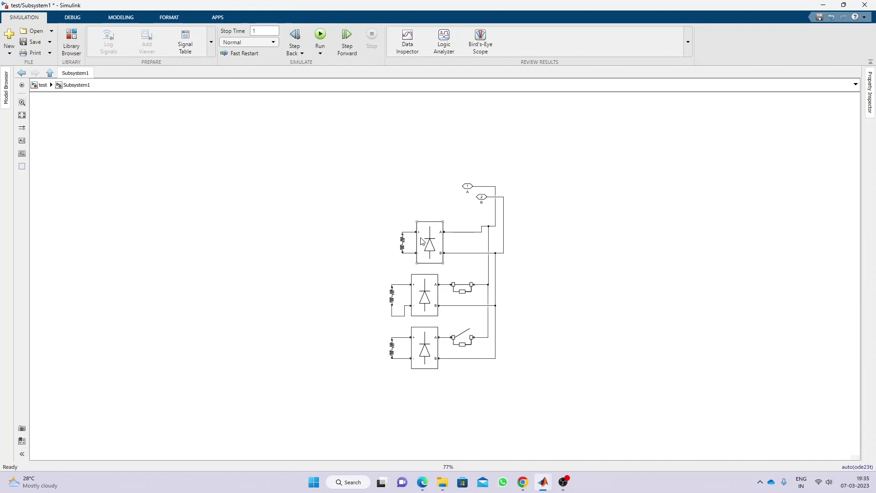
pyautogui.moveTo(380, 214); pyautogui.dragTo(458, 260)
pyautogui.doubleClick(465, 290)
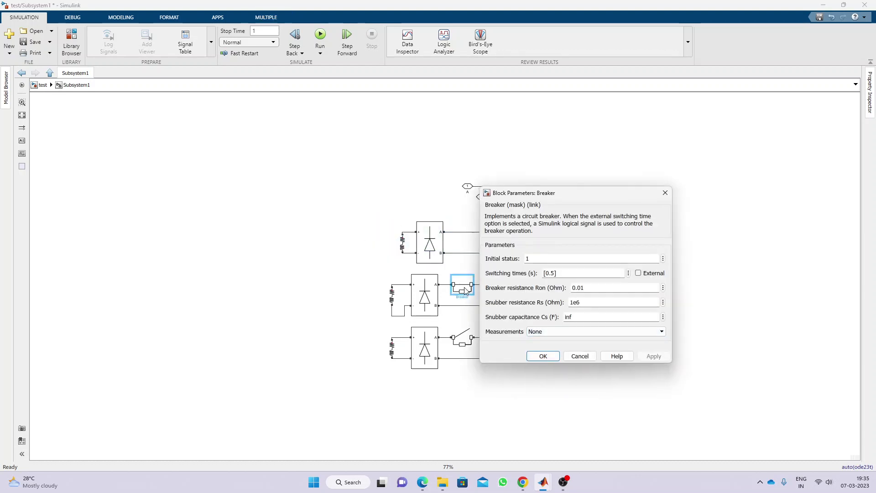
pyautogui.click(544, 356)
pyautogui.doubleClick(459, 344)
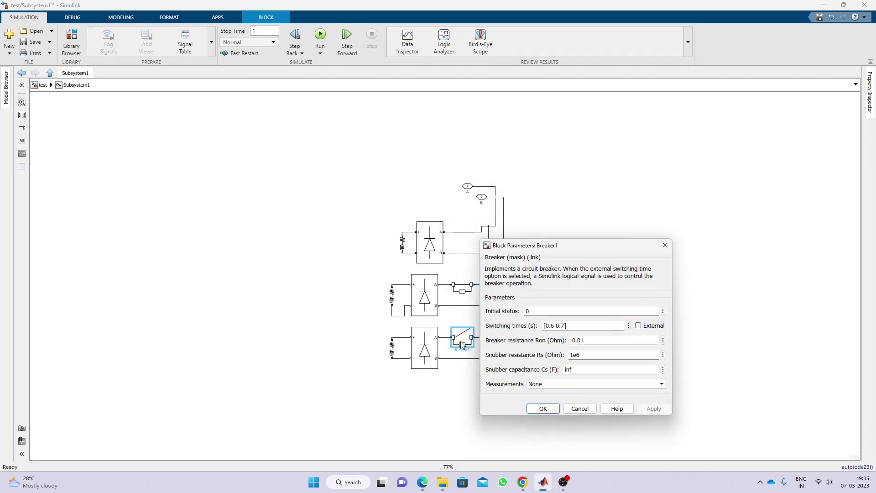
pyautogui.doubleClick(548, 326)
pyautogui.click(549, 411)
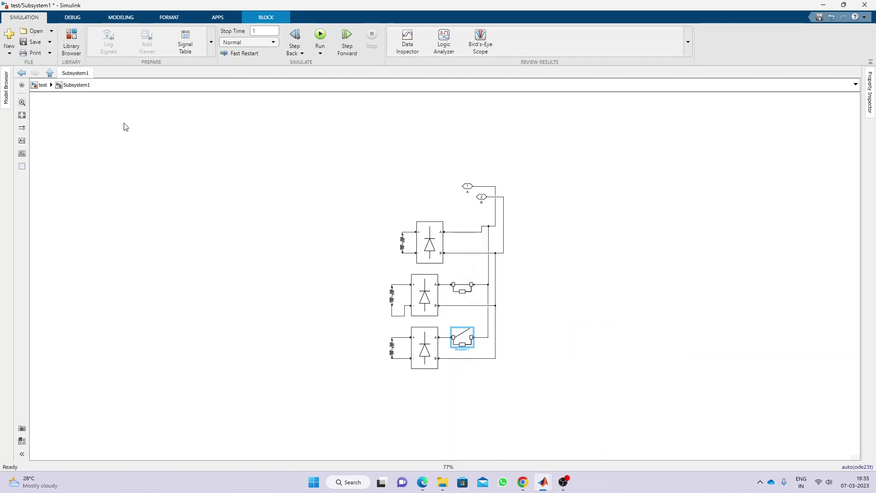
pyautogui.click(49, 73)
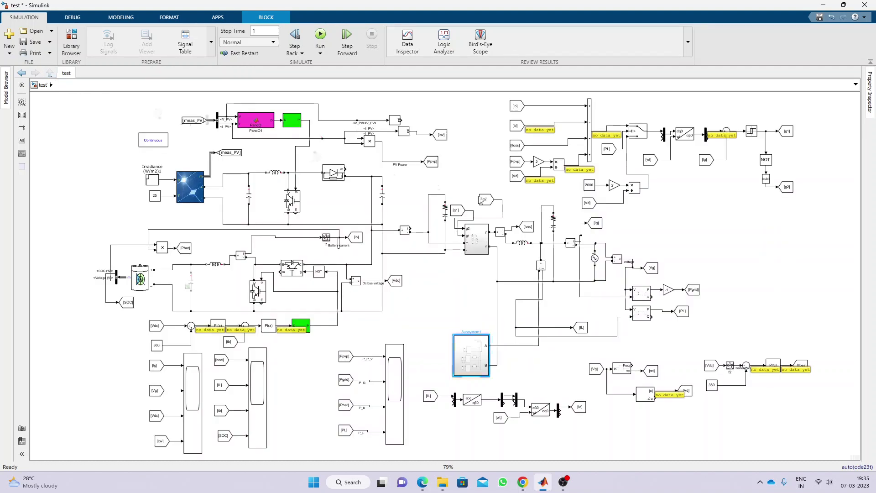
pyautogui.click(430, 398)
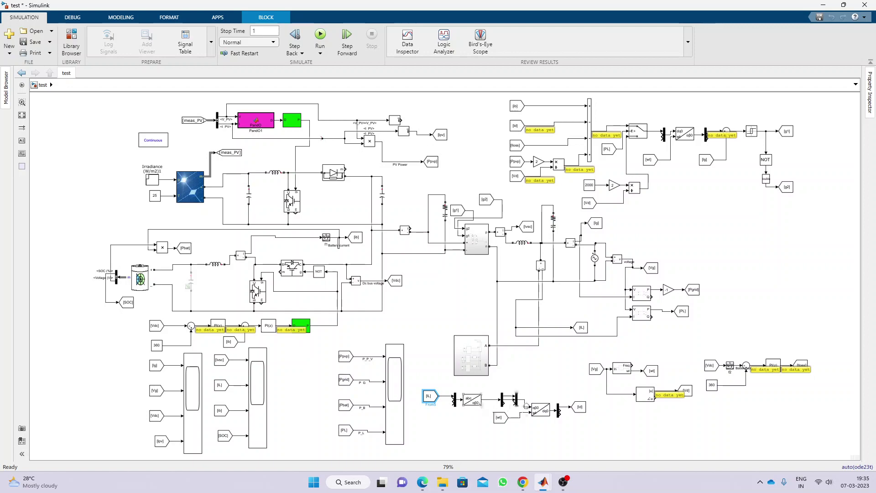
pyautogui.click(725, 436)
pyautogui.scroll(3, 756, 394)
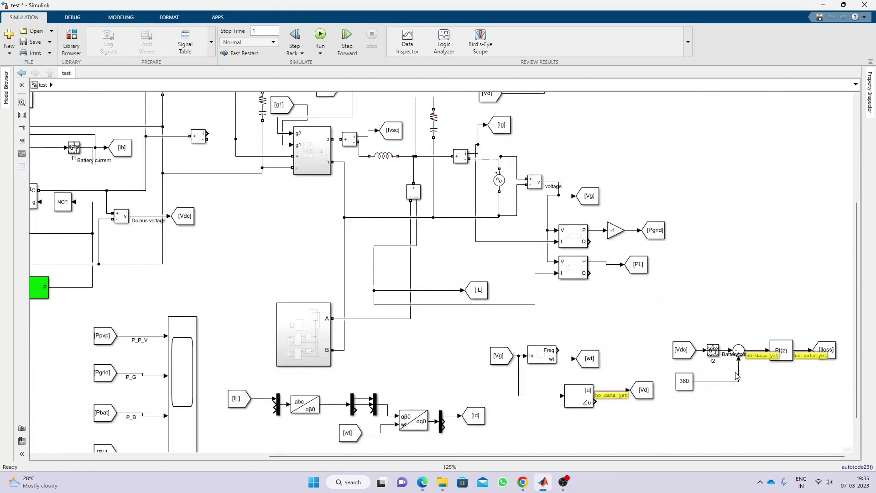
pyautogui.scroll(-3, 736, 375)
pyautogui.moveTo(685, 336); pyautogui.dragTo(811, 394)
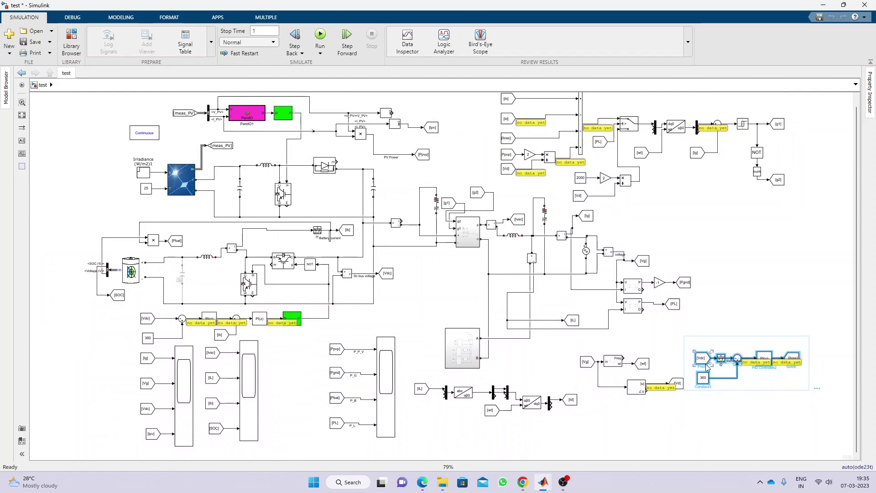
pyautogui.scroll(5, 729, 365)
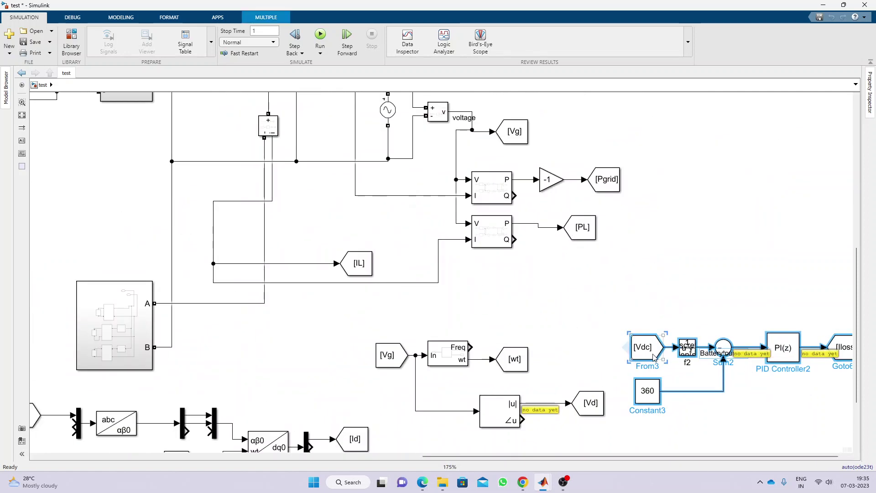
pyautogui.scroll(-2, 654, 358)
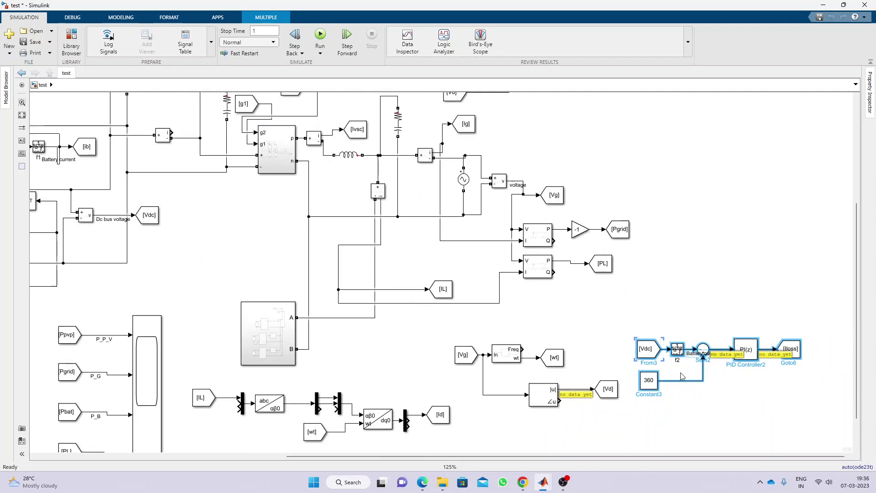
pyautogui.click(754, 347)
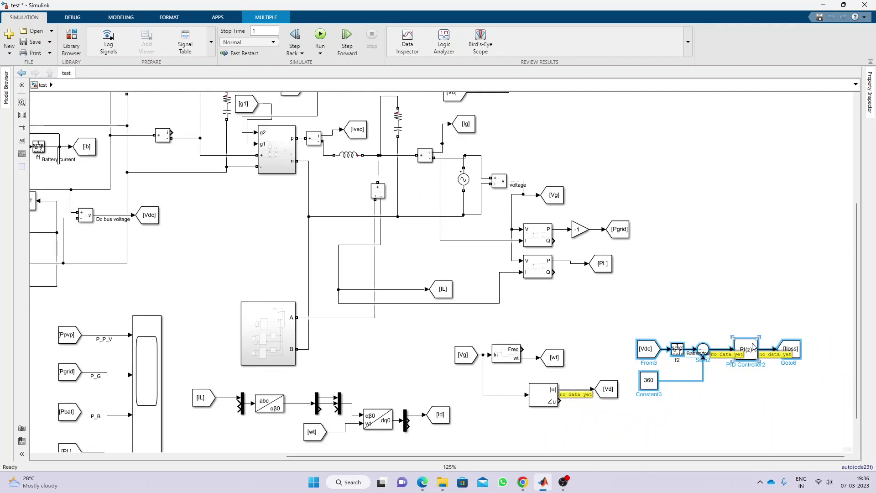